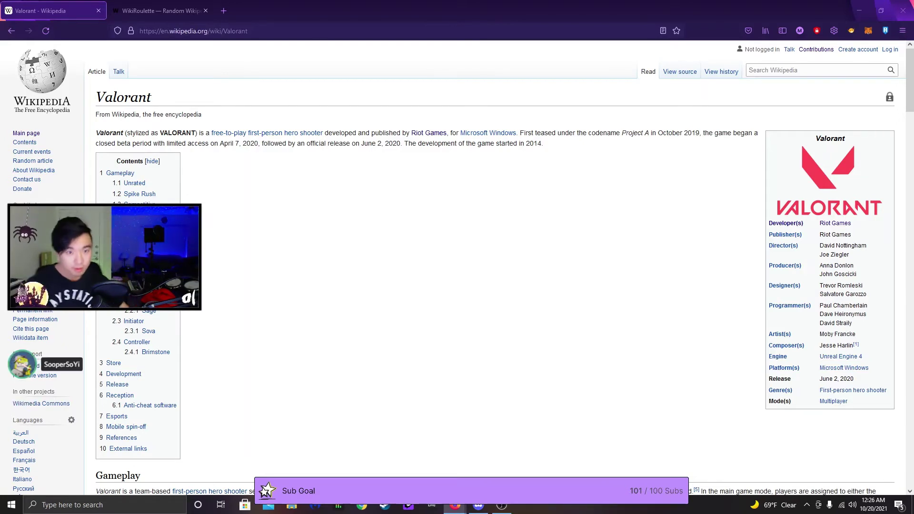
# Search Google for 'baka' and open its 'Baka (Japanese word)' Wikipedia result
pyautogui.hotkey('ctrl', 'l')
pyautogui.write('baka')
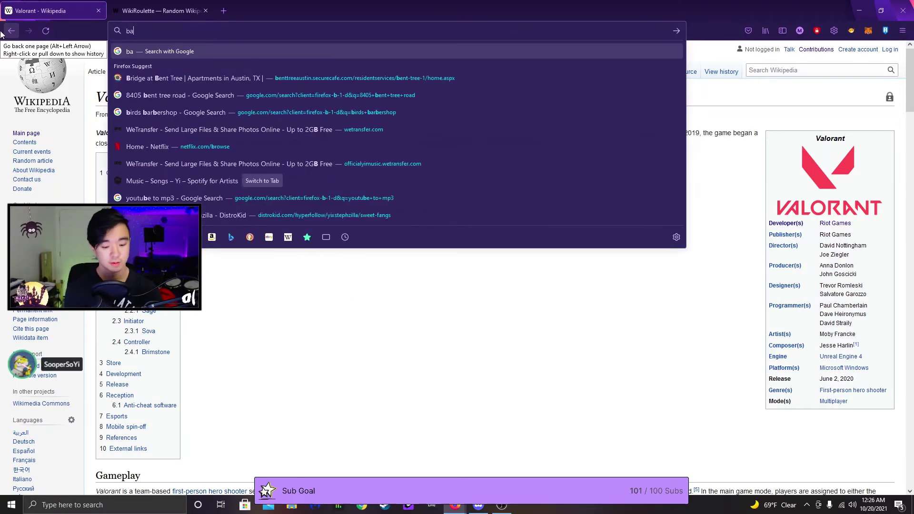
pyautogui.press('Return')
pyautogui.scroll(-3, 152, 334)
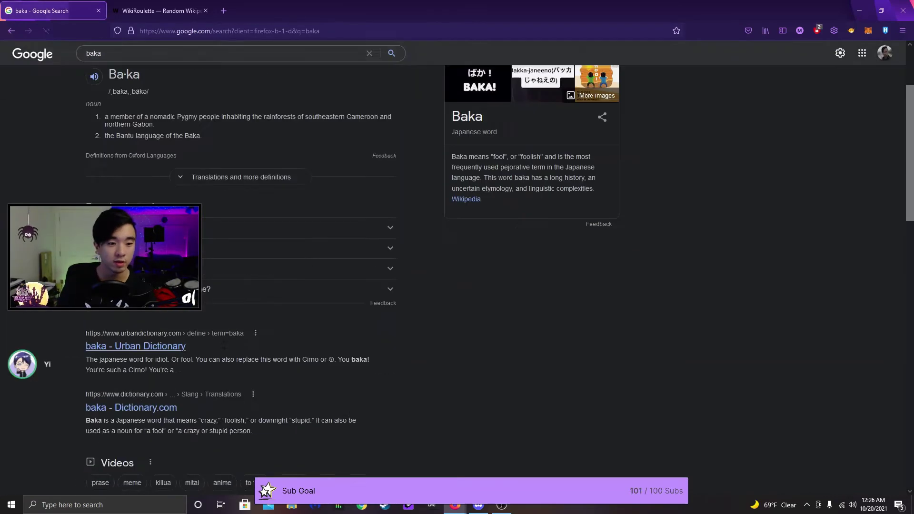
pyautogui.scroll(-2, 152, 334)
pyautogui.scroll(-5, 152, 335)
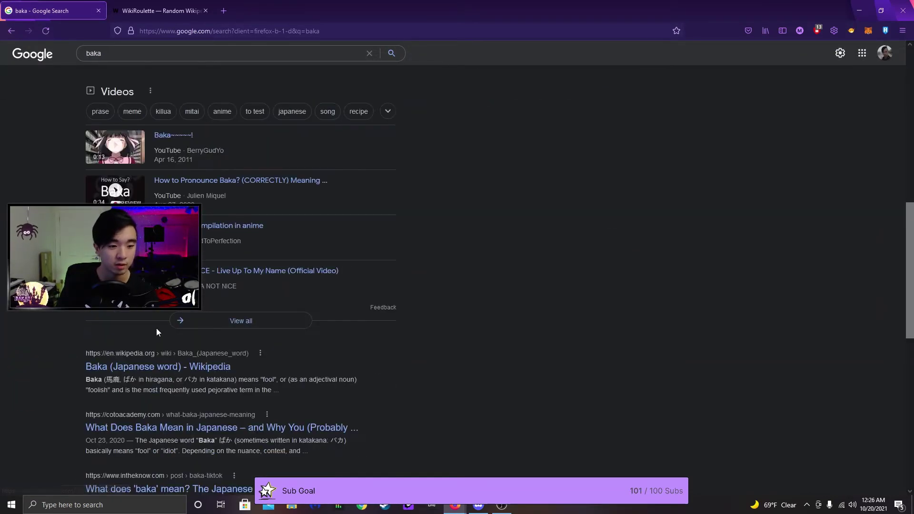
pyautogui.click(157, 317)
pyautogui.click(214, 31)
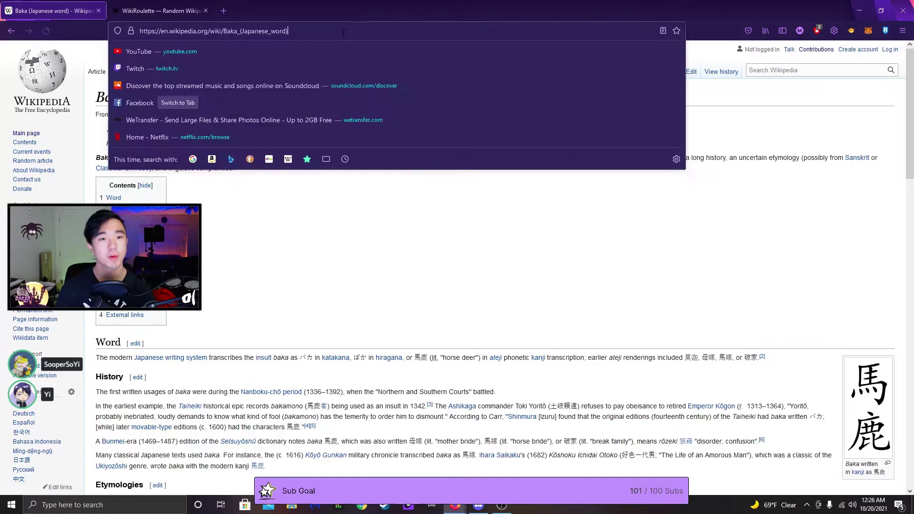
pyautogui.press('Escape')
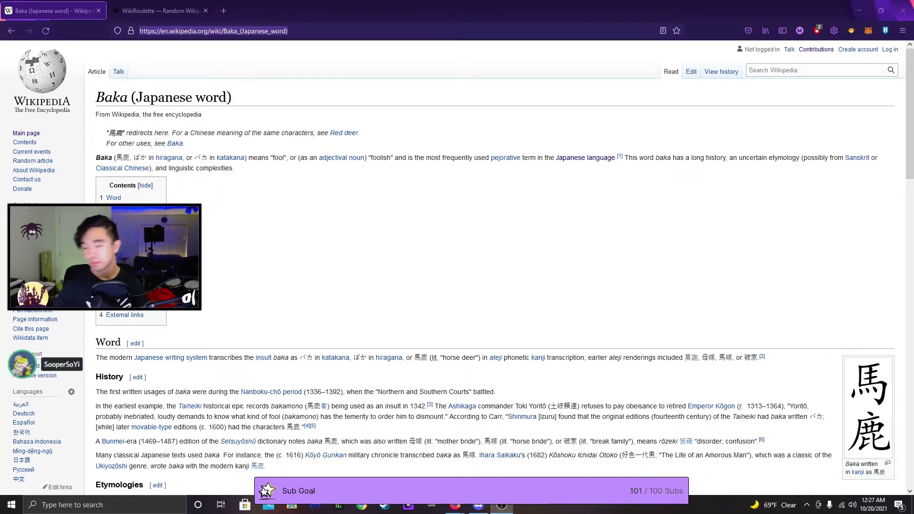
pyautogui.click(553, 274)
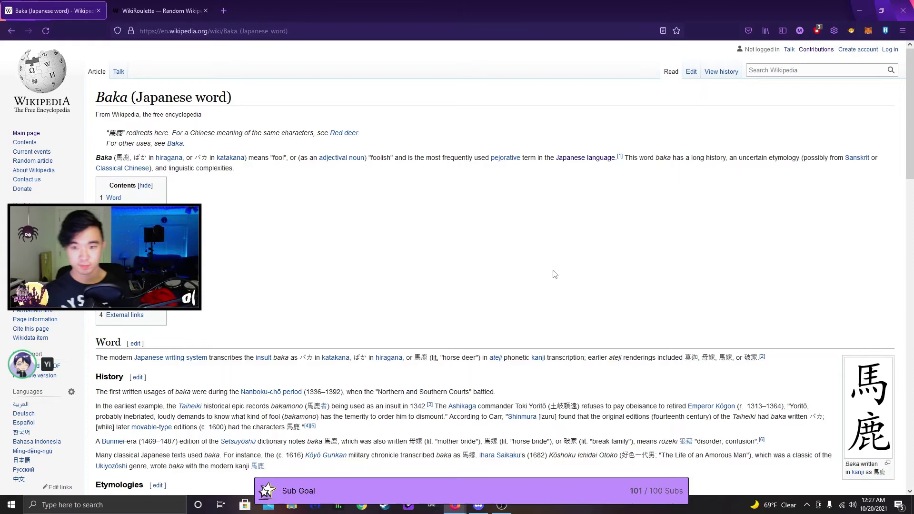
pyautogui.scroll(-3, 554, 274)
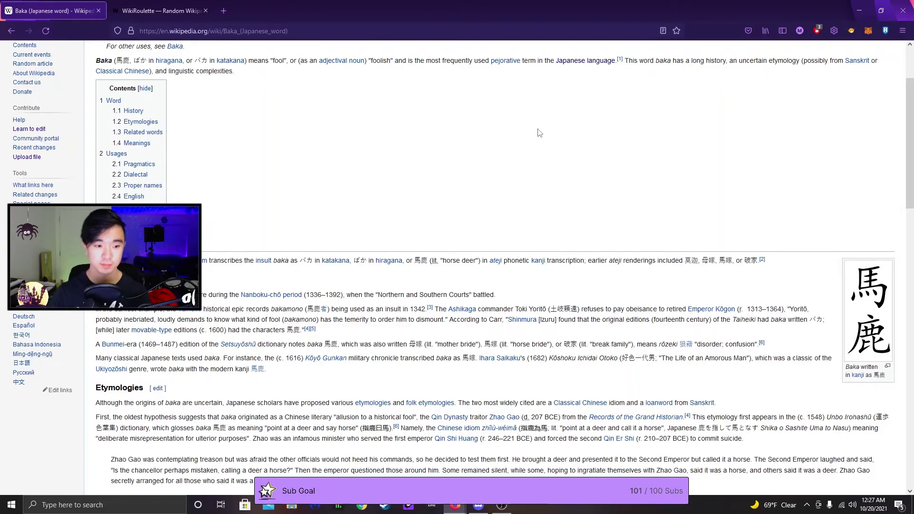
pyautogui.scroll(-3, 546, 130)
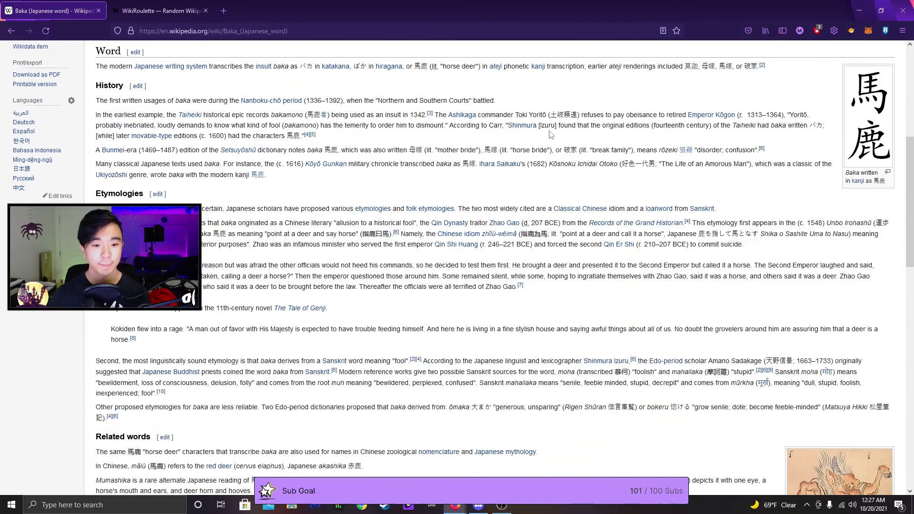
pyautogui.scroll(-6, 552, 133)
pyautogui.scroll(-3, 557, 128)
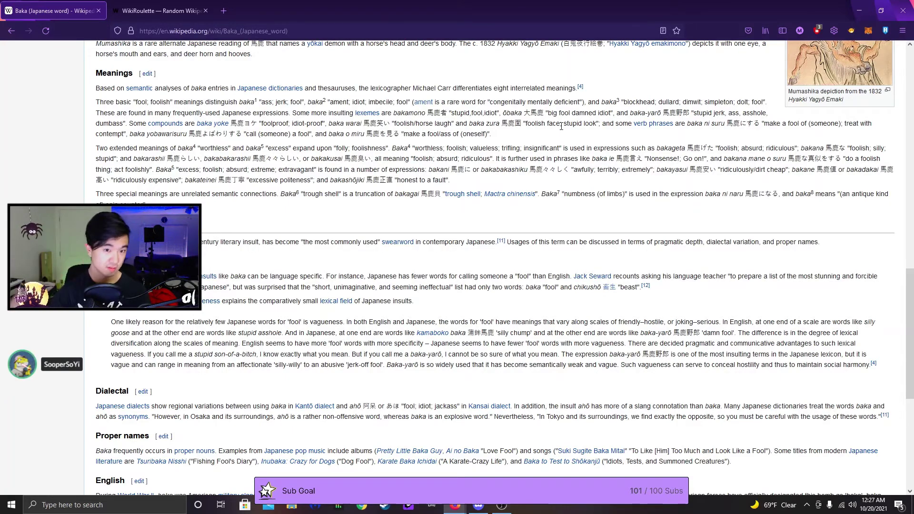
pyautogui.scroll(-3, 560, 129)
pyautogui.scroll(-3, 571, 137)
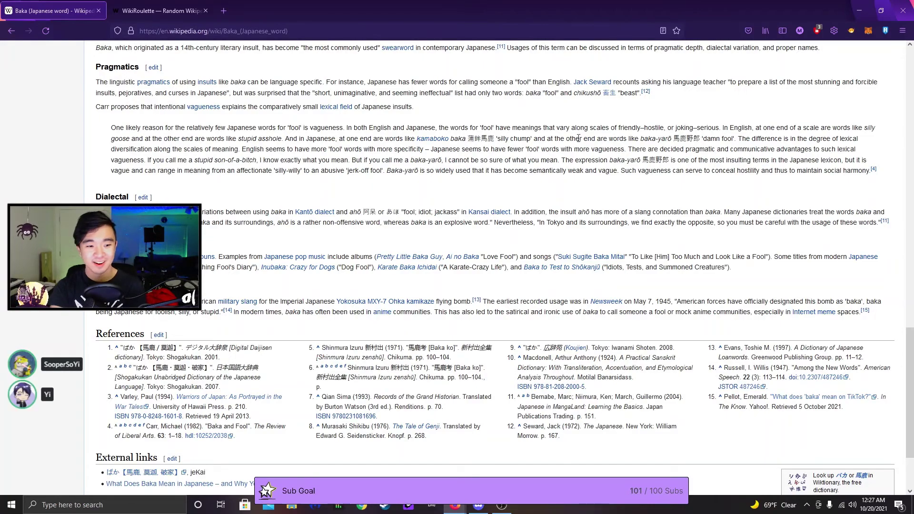
pyautogui.scroll(-5, 580, 114)
pyautogui.scroll(15, 580, 114)
pyautogui.scroll(5, 597, 171)
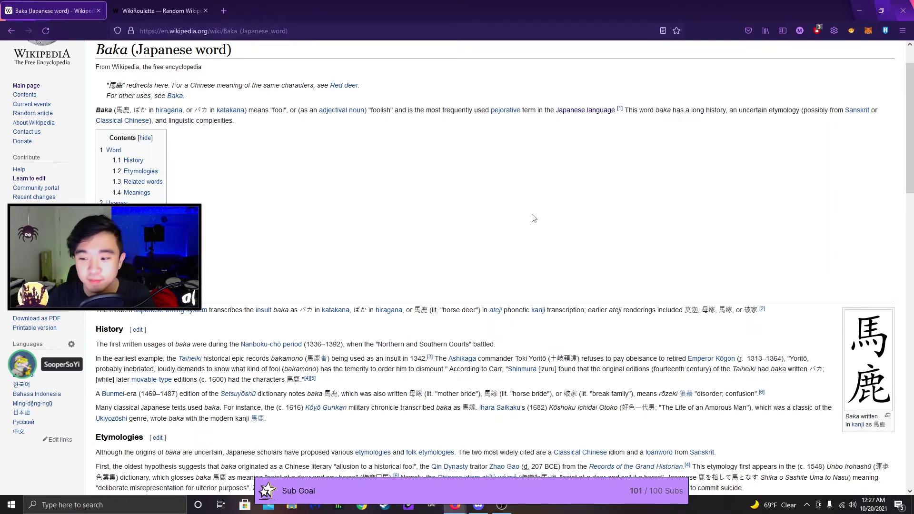
pyautogui.scroll(-10, 533, 218)
pyautogui.scroll(-3, 429, 214)
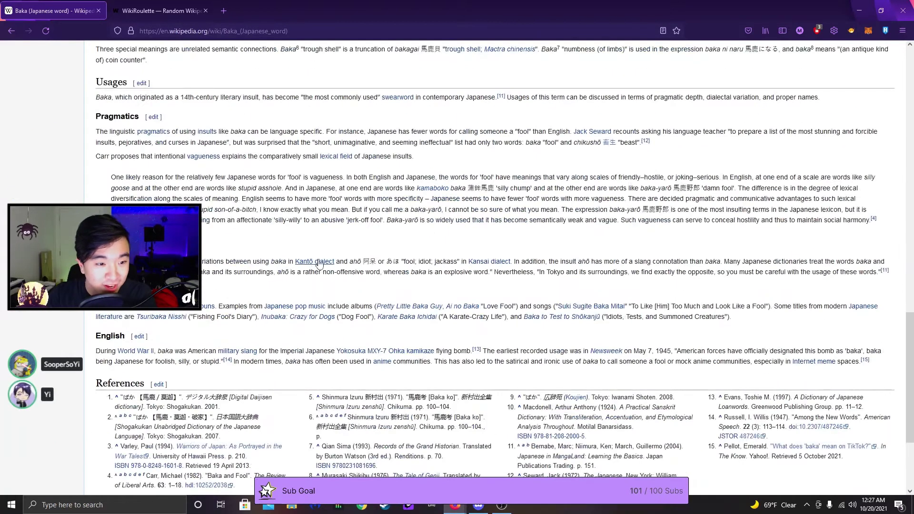
pyautogui.scroll(-2, 357, 200)
pyautogui.scroll(1, 224, 246)
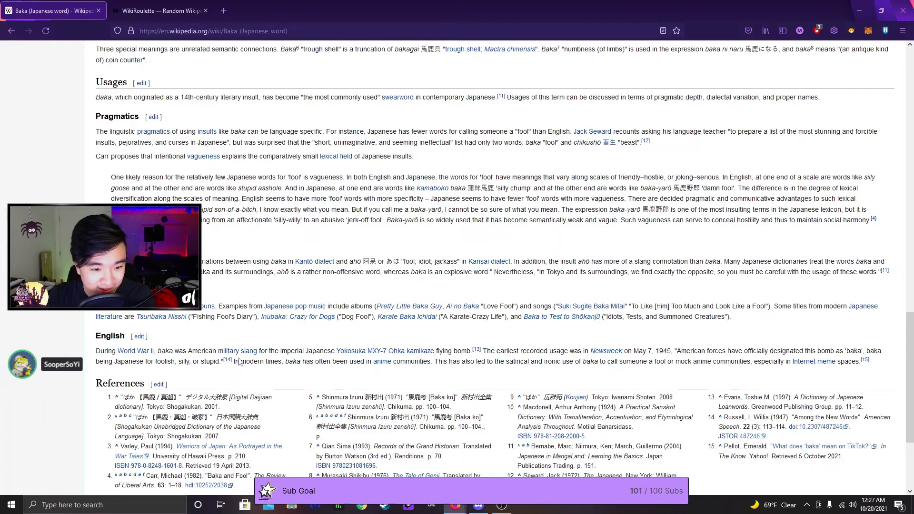
pyautogui.moveTo(135, 351)
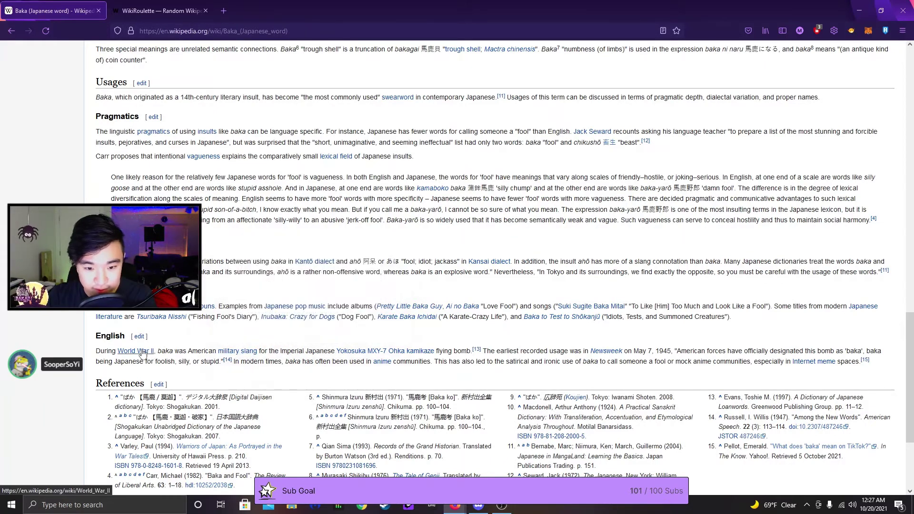
pyautogui.click(382, 361)
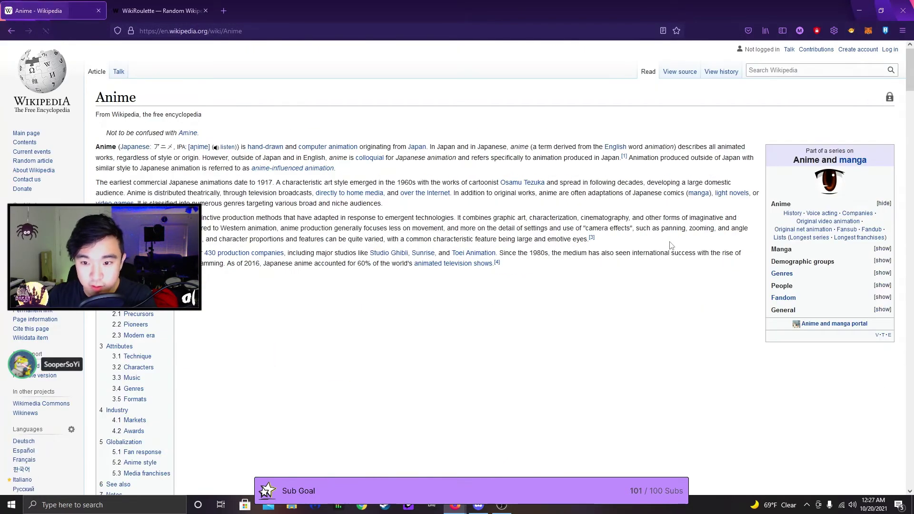
pyautogui.click(829, 180)
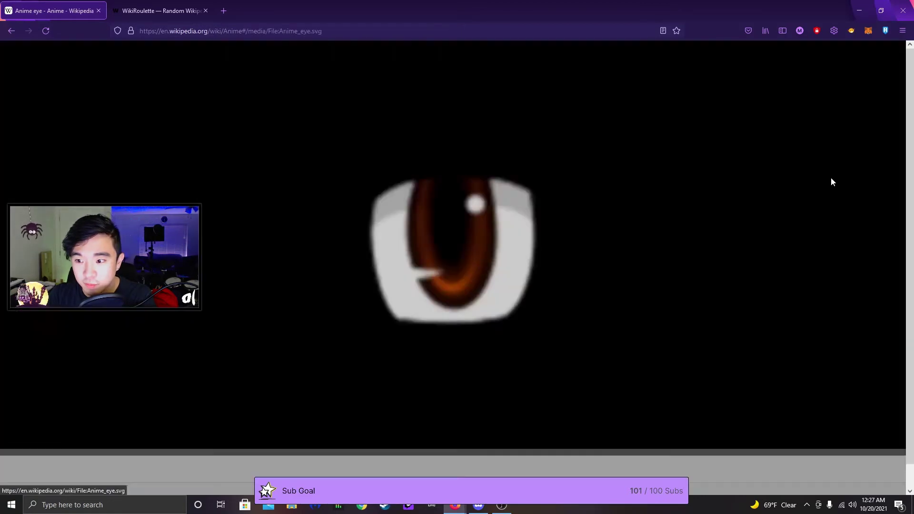
pyautogui.press('Escape')
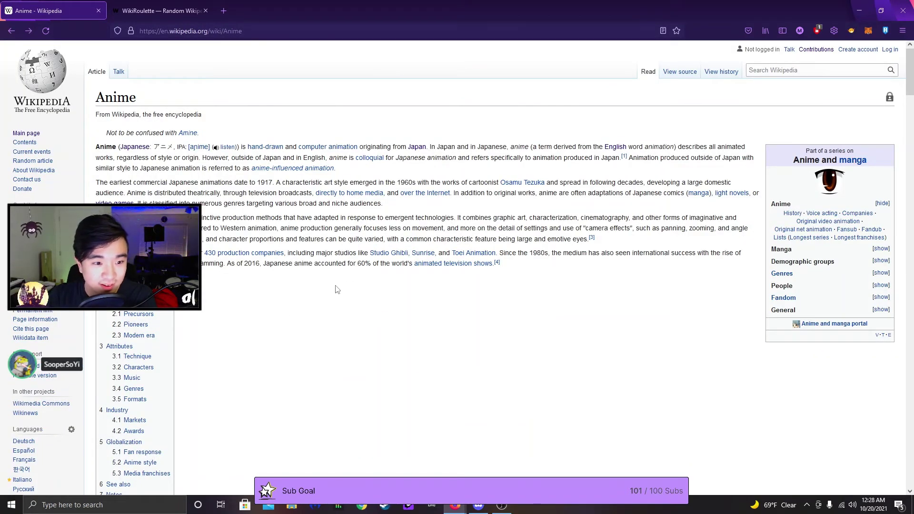
pyautogui.scroll(-5, 392, 246)
pyautogui.scroll(-5, 392, 247)
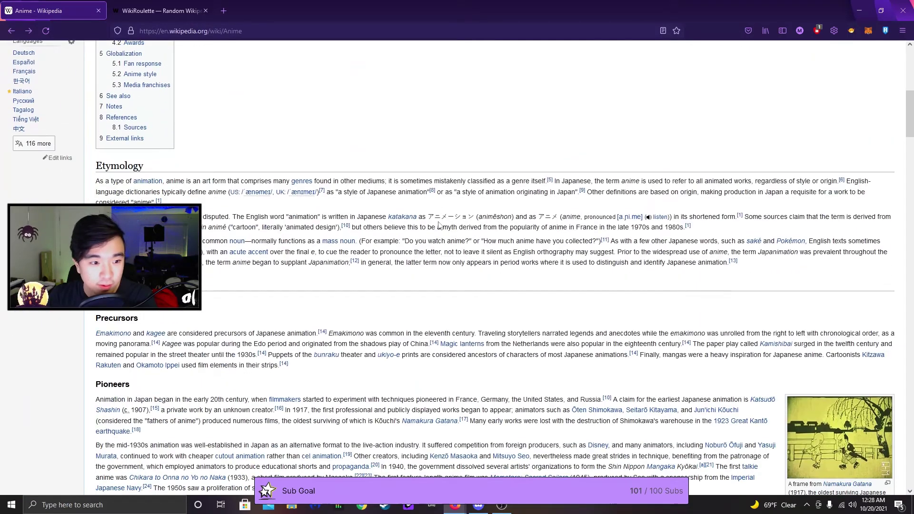
pyautogui.scroll(-5, 392, 247)
pyautogui.scroll(-5, 392, 246)
pyautogui.scroll(-4, 392, 247)
pyautogui.scroll(-5, 392, 246)
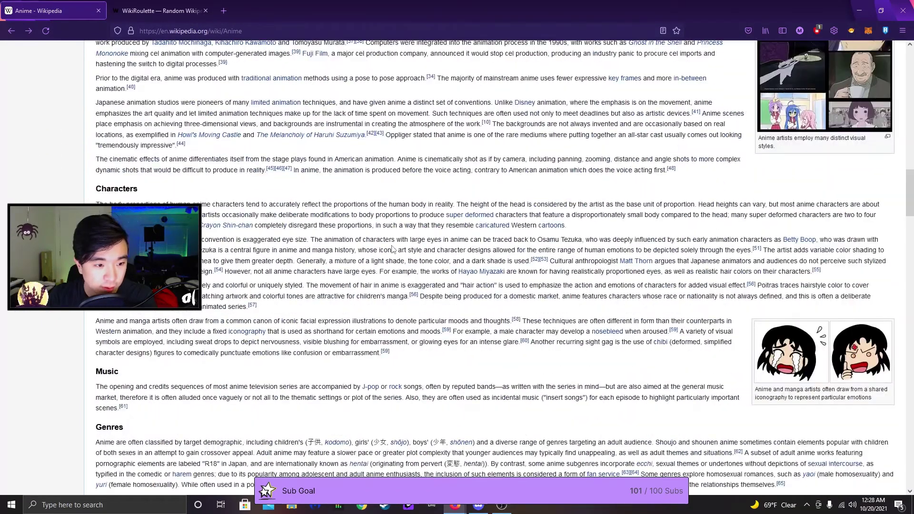
pyautogui.scroll(-3, 392, 285)
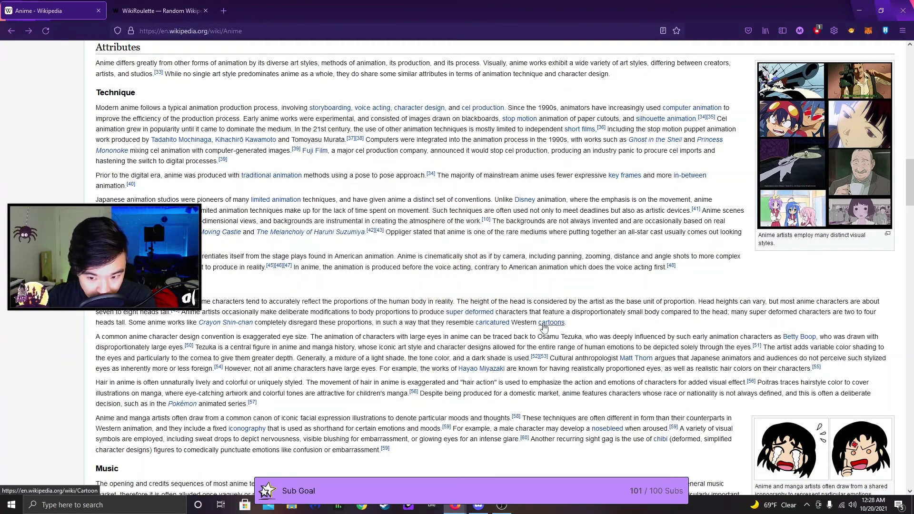
pyautogui.scroll(-3, 517, 374)
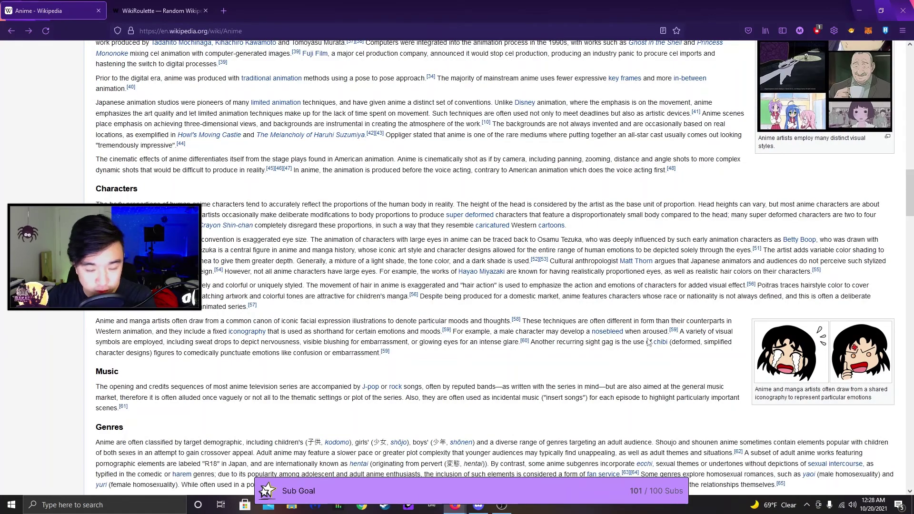
pyautogui.scroll(-3, 637, 341)
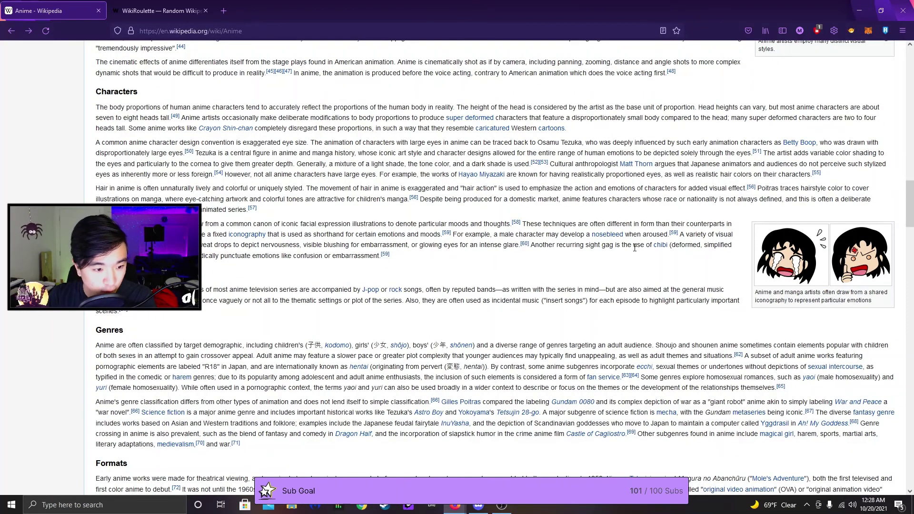
pyautogui.scroll(-4, 634, 248)
pyautogui.scroll(-5, 333, 302)
pyautogui.scroll(-5, 405, 304)
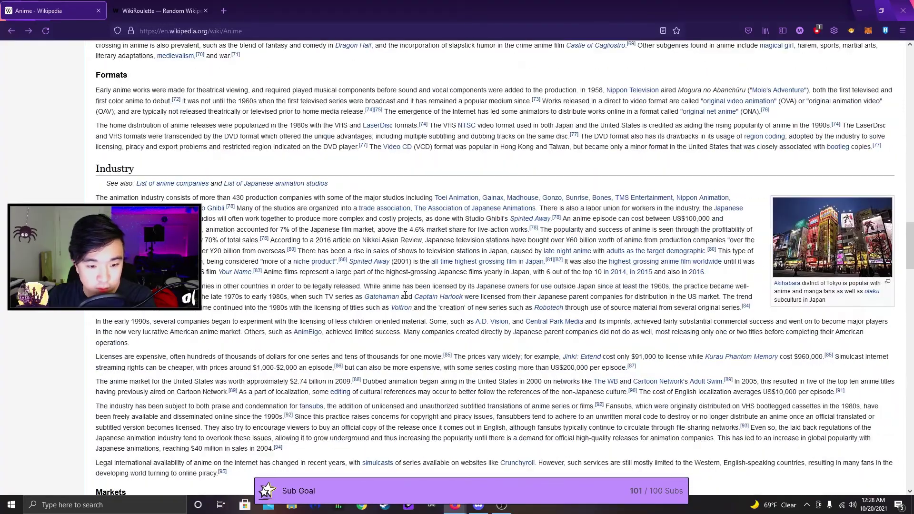
pyautogui.scroll(-5, 406, 304)
pyautogui.scroll(-5, 406, 300)
pyautogui.scroll(-6, 406, 295)
pyautogui.scroll(4, 406, 295)
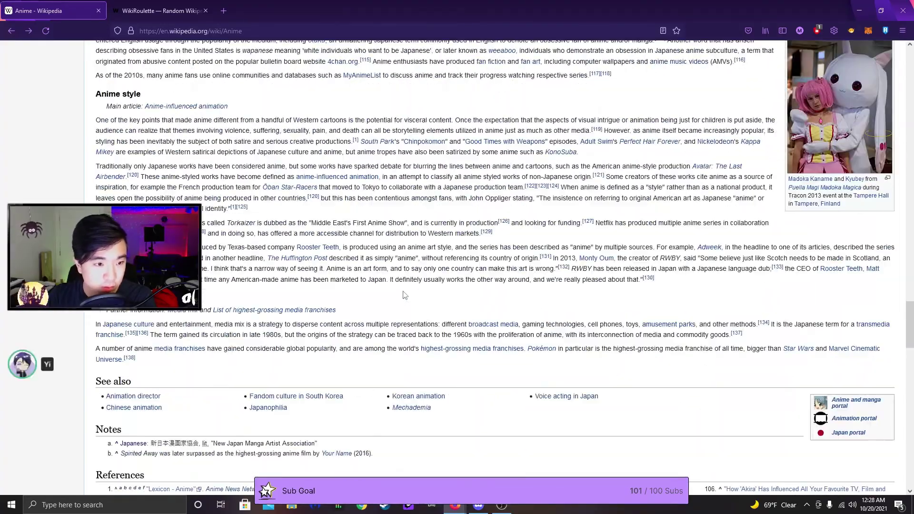
pyautogui.scroll(4, 406, 295)
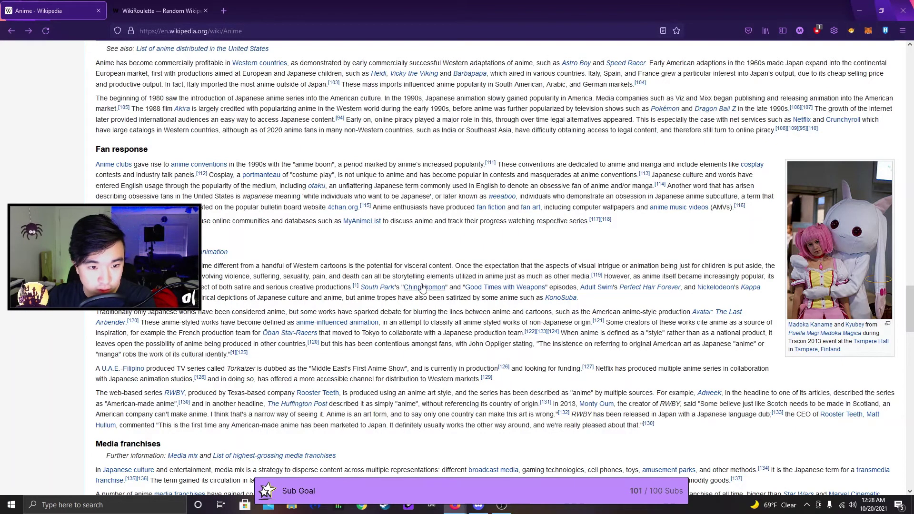
# Go via Cosplay, Character (arts) and Person, then Personhood's 'natural person' link
pyautogui.click(751, 167)
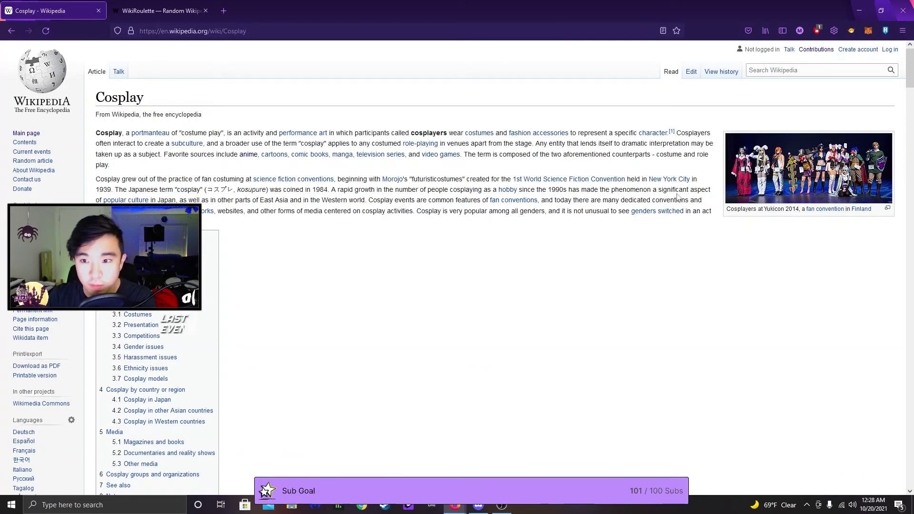
pyautogui.click(651, 134)
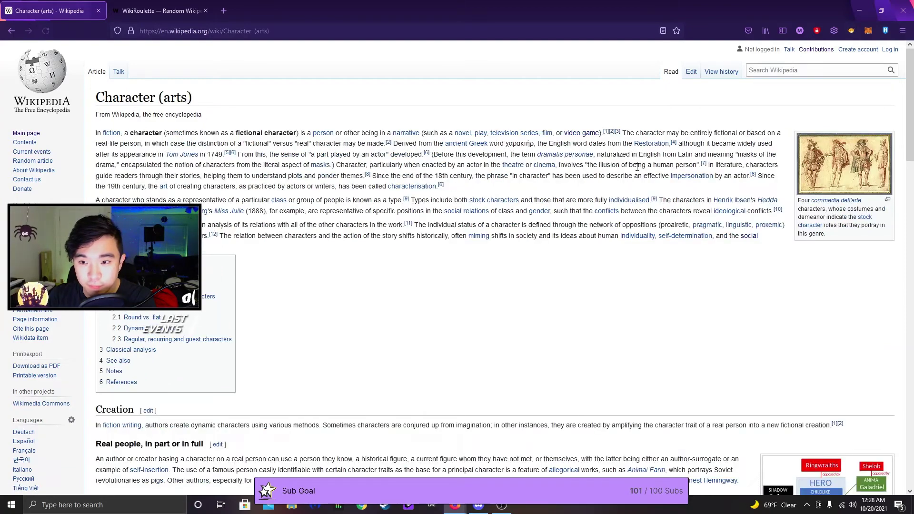
pyautogui.click(321, 133)
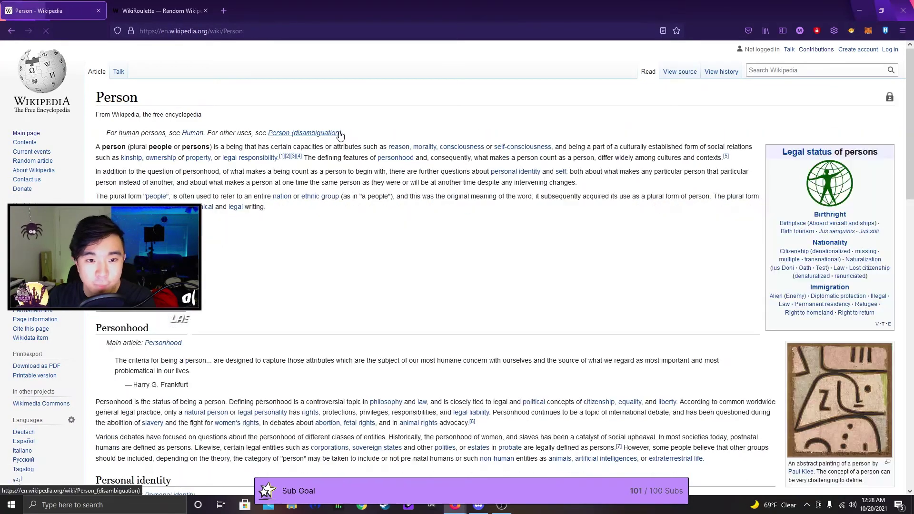
pyautogui.scroll(-2, 429, 236)
pyautogui.scroll(-1, 429, 236)
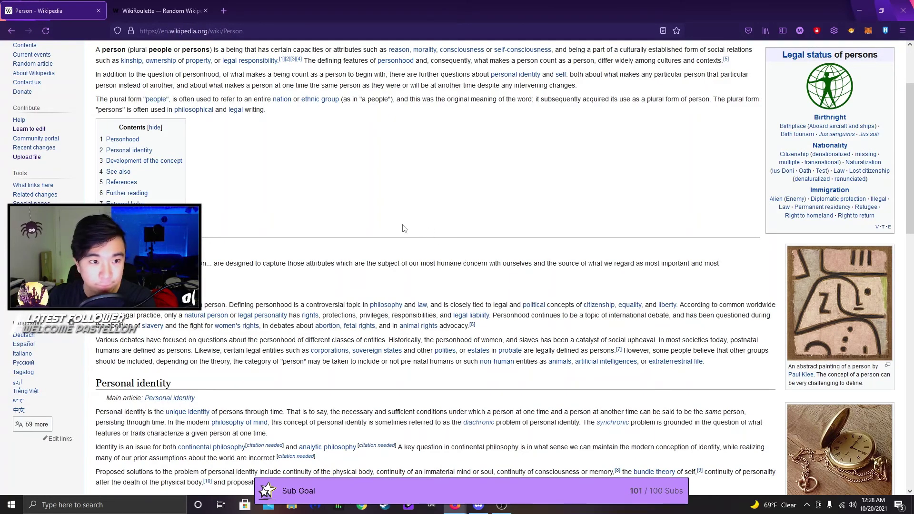
pyautogui.scroll(-2, 361, 211)
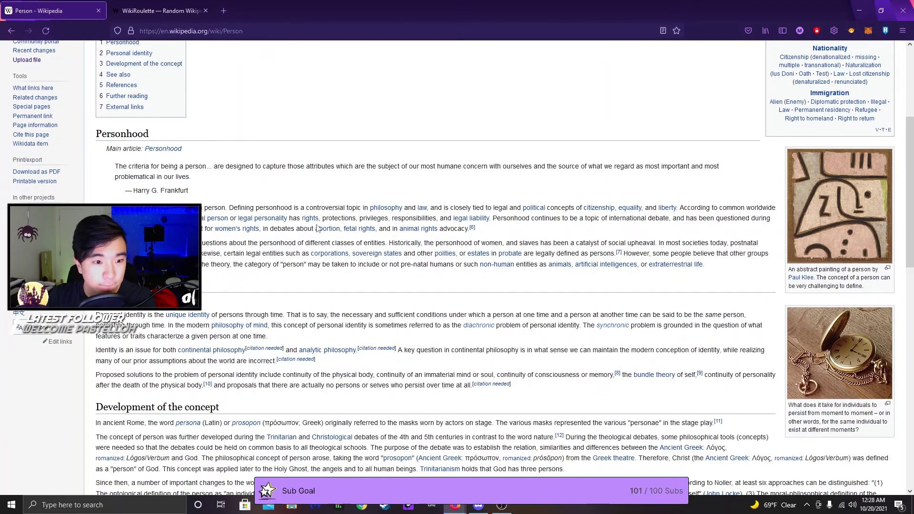
pyautogui.moveTo(211, 218)
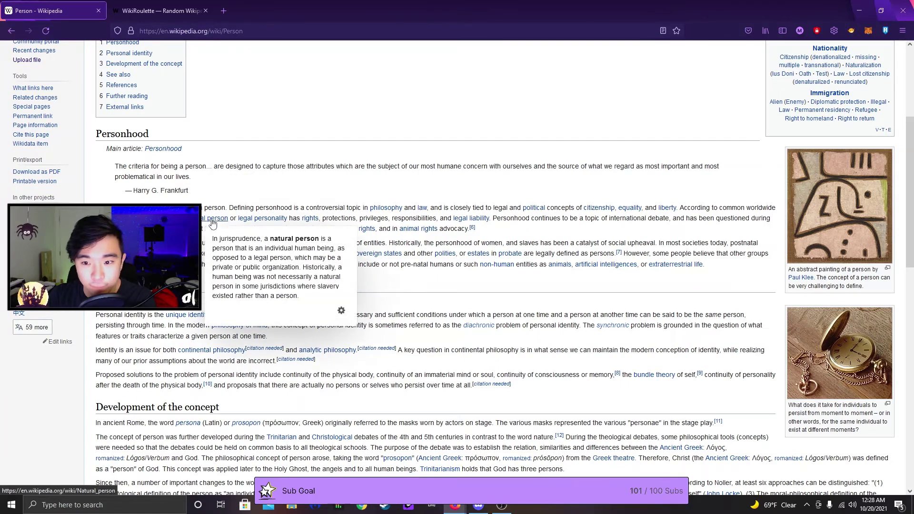
pyautogui.scroll(-2, 421, 235)
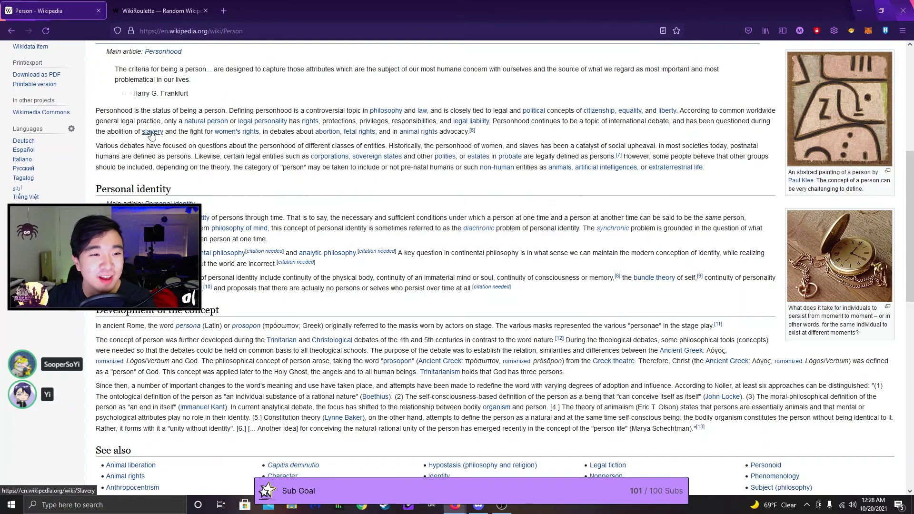
pyautogui.click(205, 120)
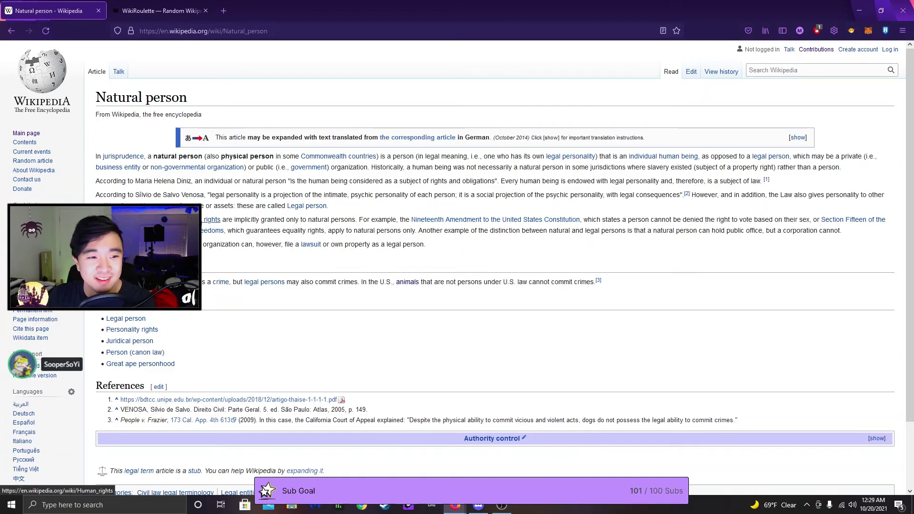
# Follow the 'Human rights' link from the Natural person article
pyautogui.click(211, 219)
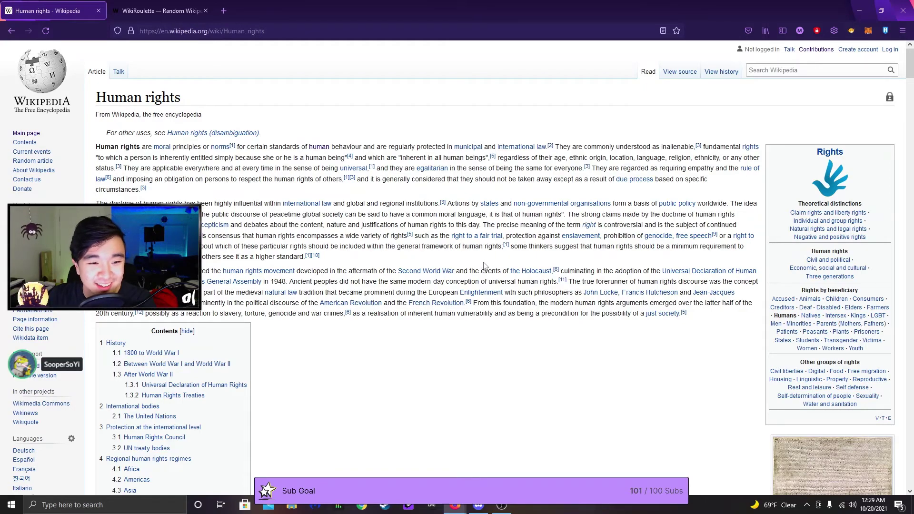
pyautogui.scroll(-1, 477, 268)
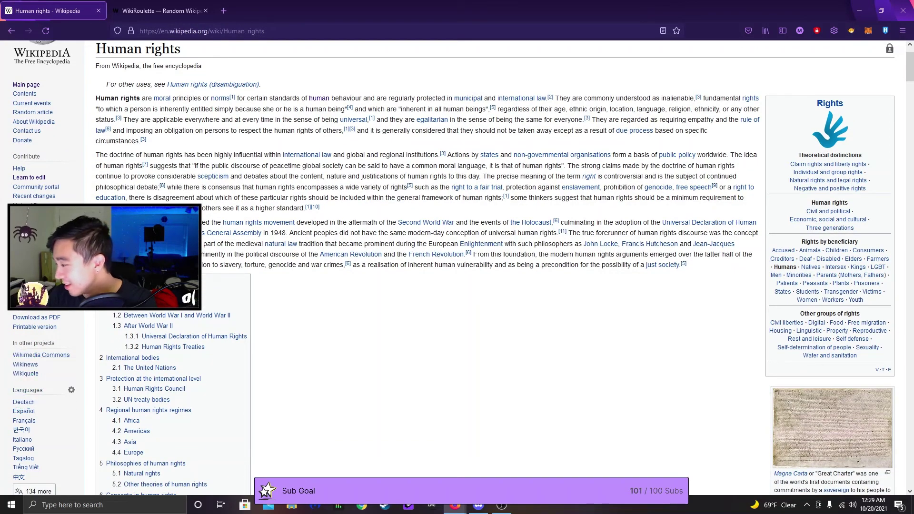
pyautogui.press('super+d')
pyautogui.press('super+d')
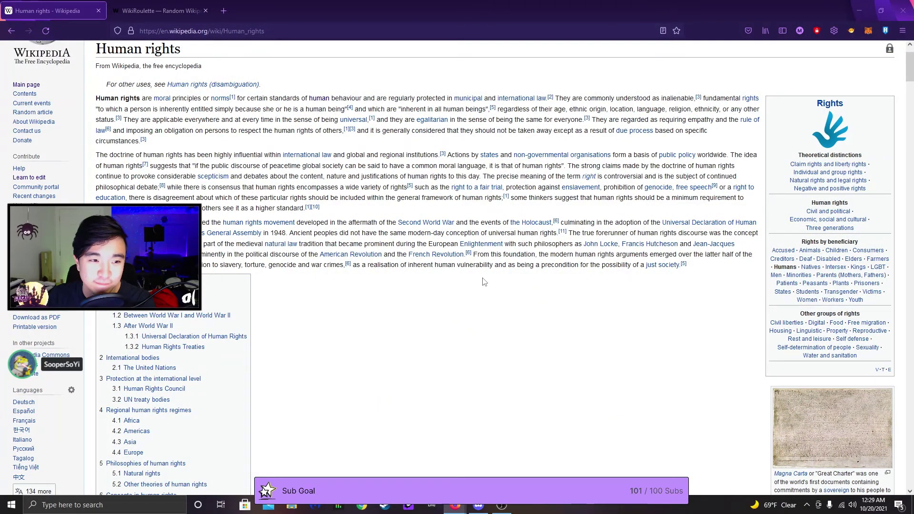
pyautogui.scroll(-5, 483, 282)
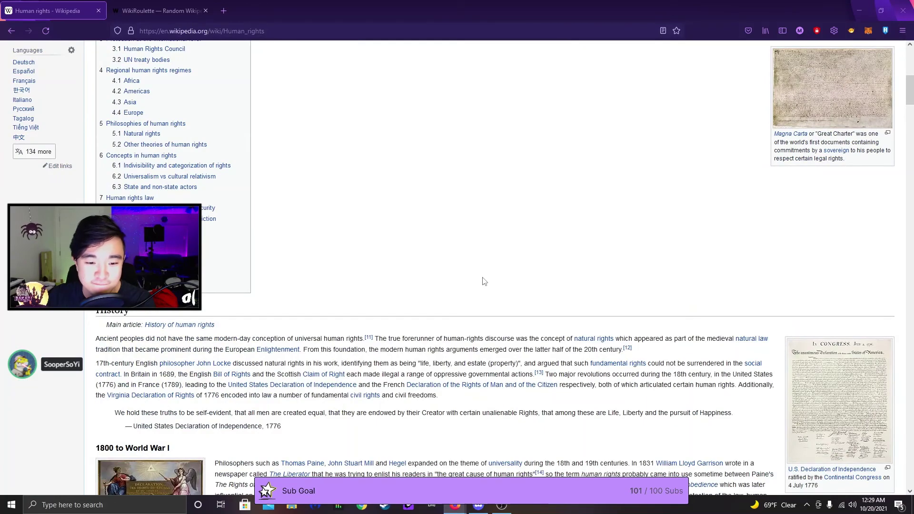
pyautogui.scroll(-4, 483, 281)
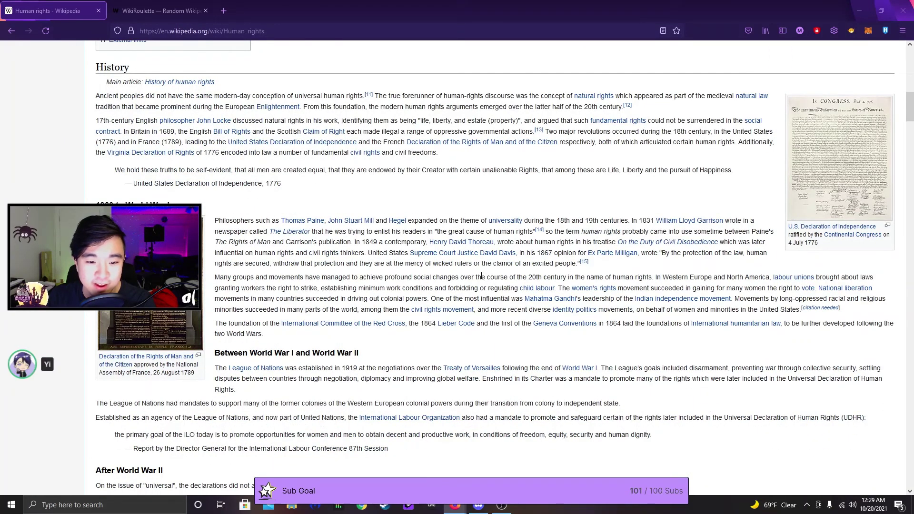
pyautogui.scroll(-5, 476, 277)
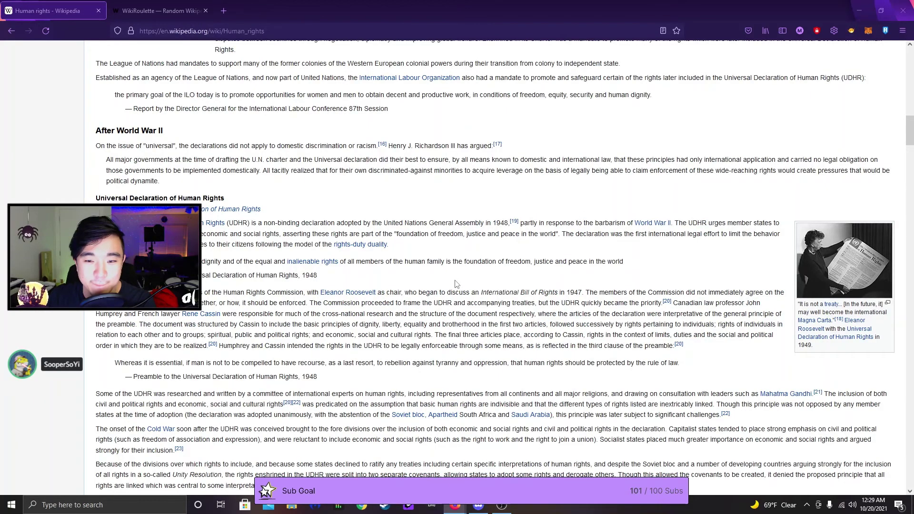
pyautogui.scroll(8, 456, 283)
pyautogui.scroll(8, 455, 283)
pyautogui.scroll(5, 455, 283)
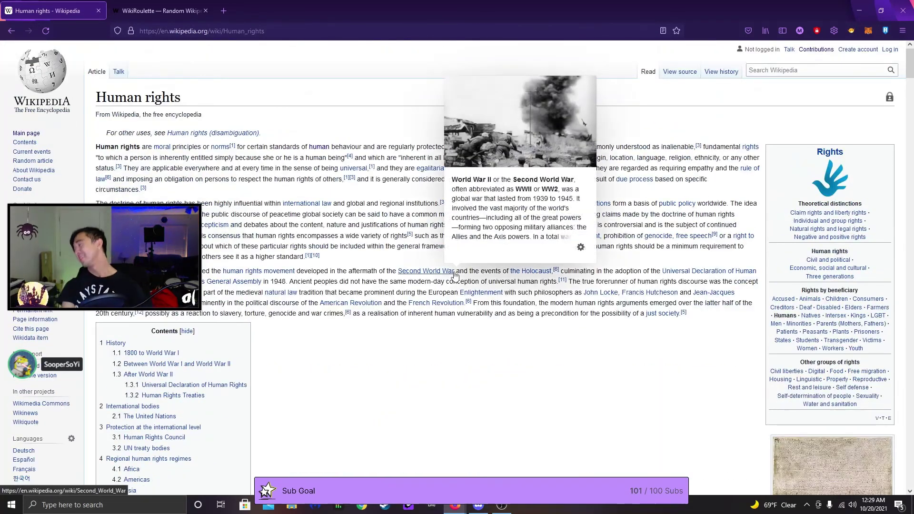